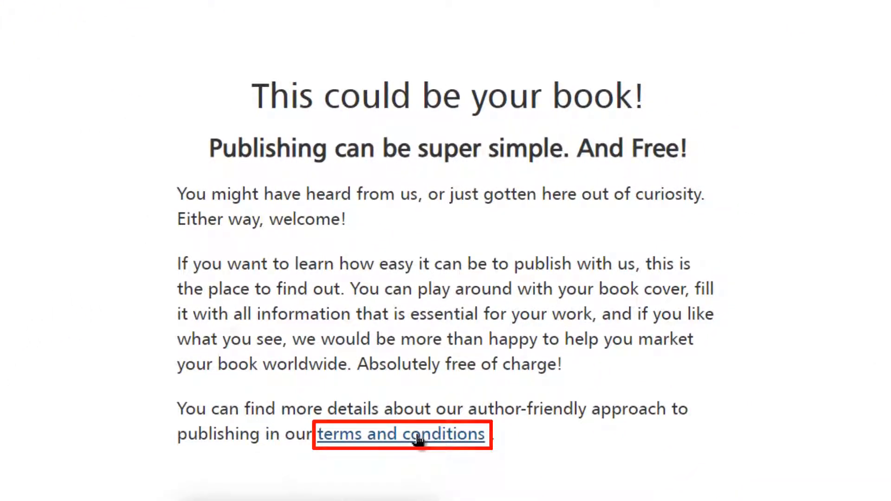
Open the downloaded publishing agreement from the terms and conditions link and read through its clauses.
left_click(418, 436)
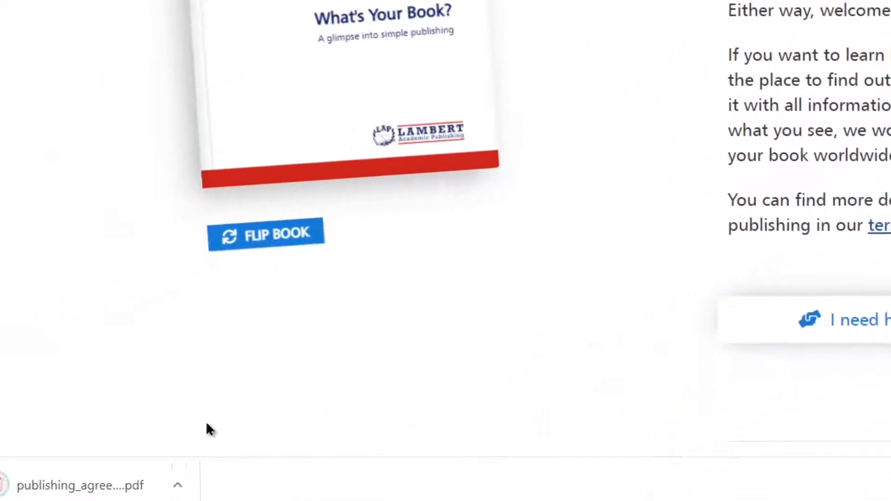
left_click(70, 484)
scroll(653, 222, "down", 1)
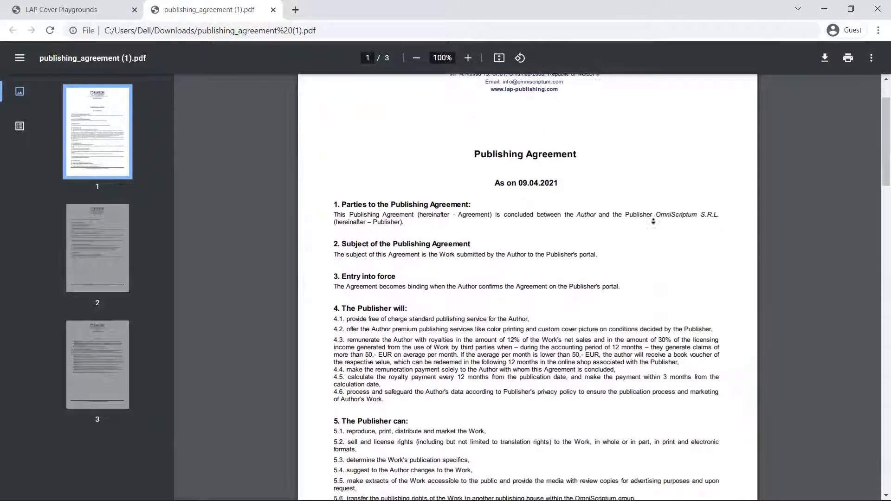
scroll(654, 222, "down", 5)
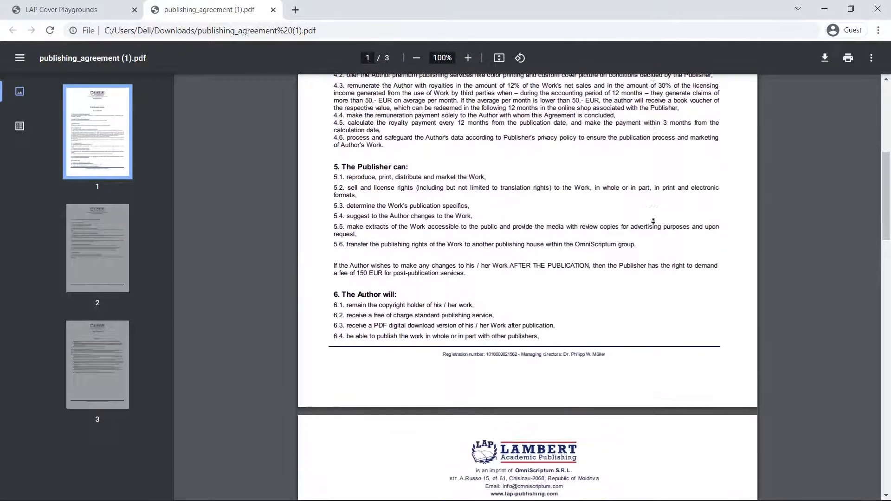
scroll(653, 222, "down", 6)
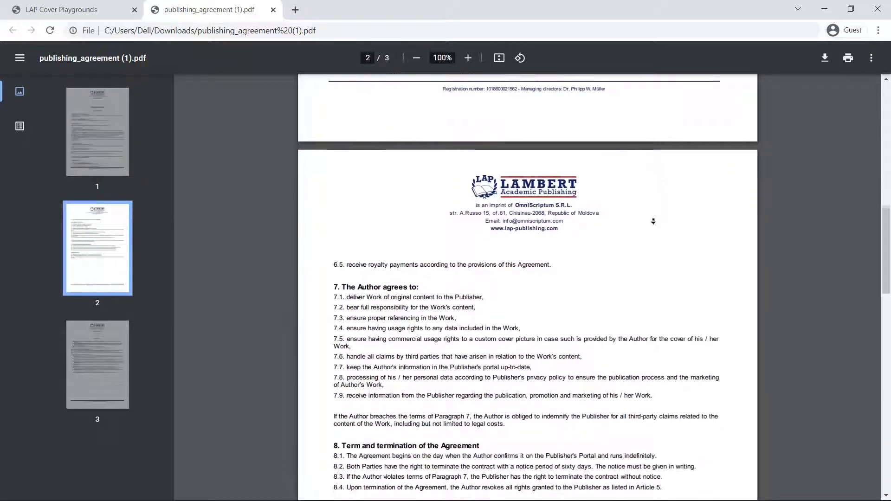
scroll(654, 222, "down", 4)
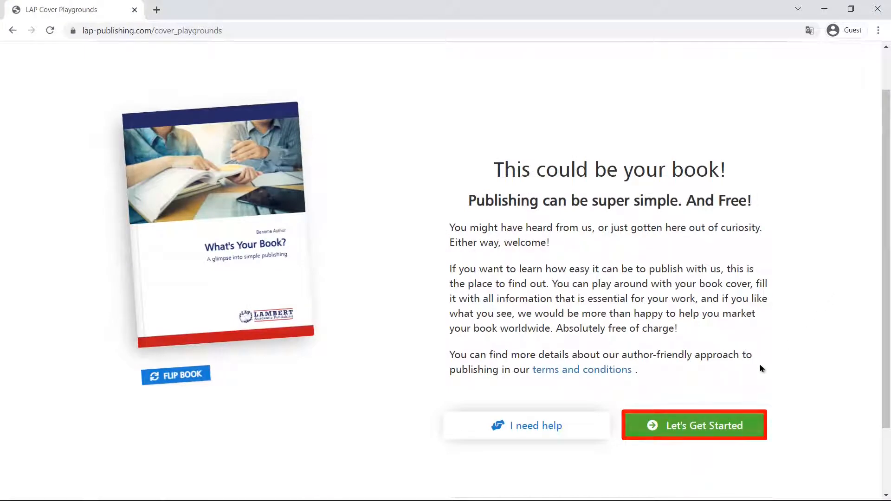
Start the book cover project and add entries for two more authors below the first one.
left_click(703, 426)
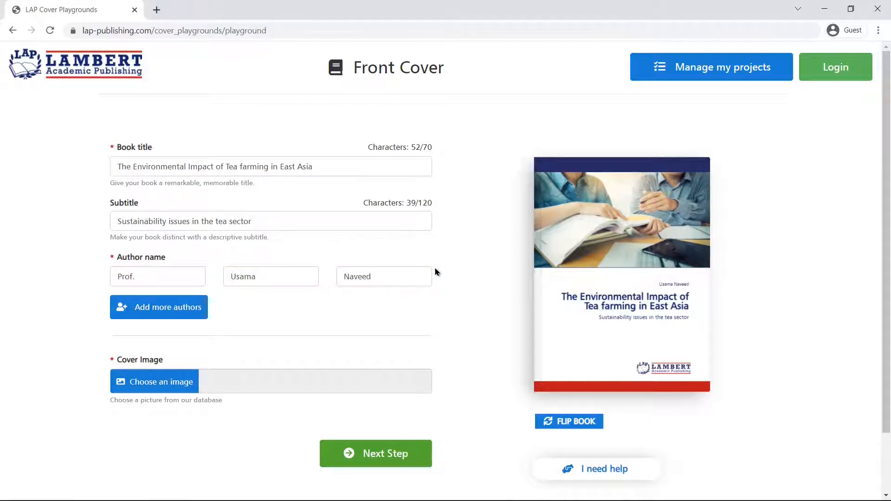
left_click(195, 307)
left_click(180, 334)
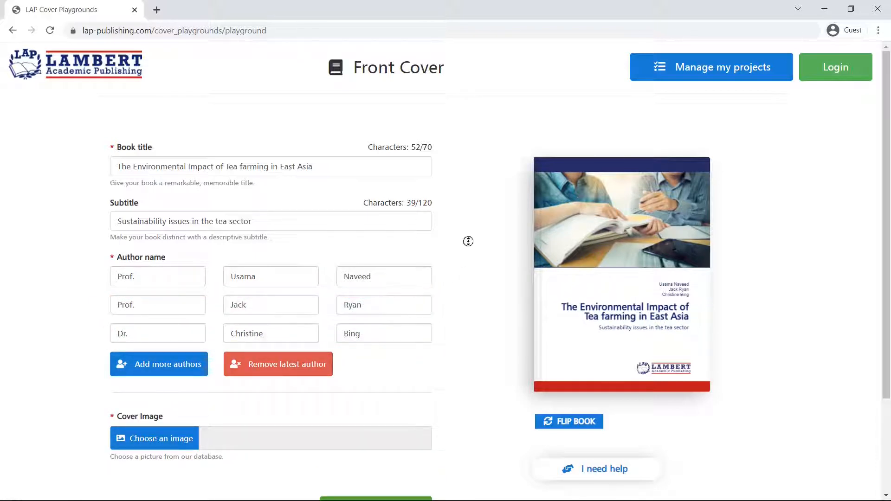
Search the publisher's cover image database for "Agriculture".
scroll(468, 257, "down", 2)
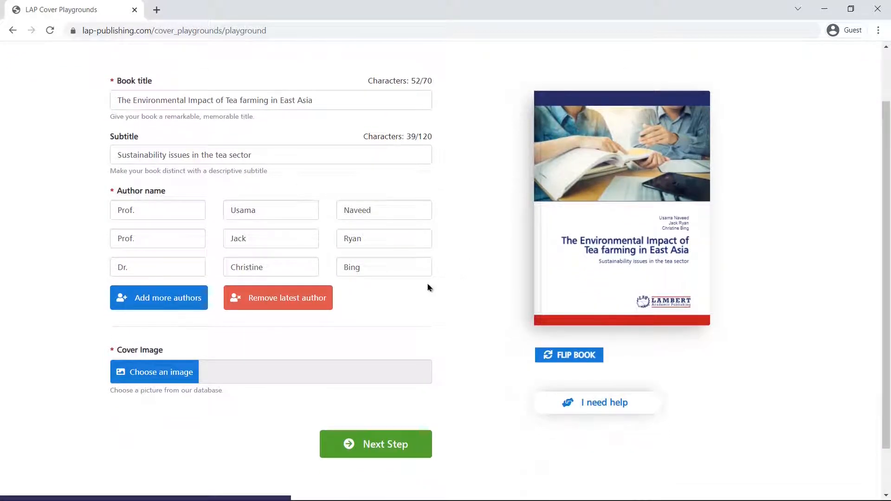
left_click(186, 376)
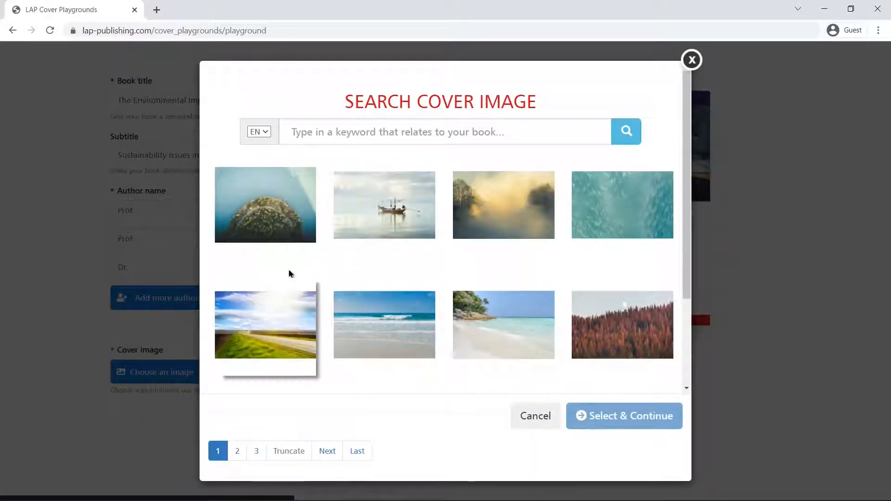
left_click(408, 139)
type("Ag")
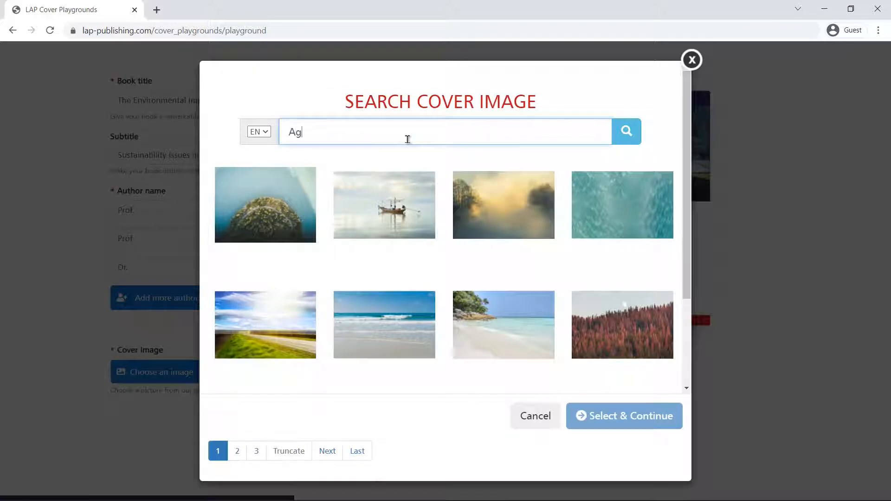
type("riculture")
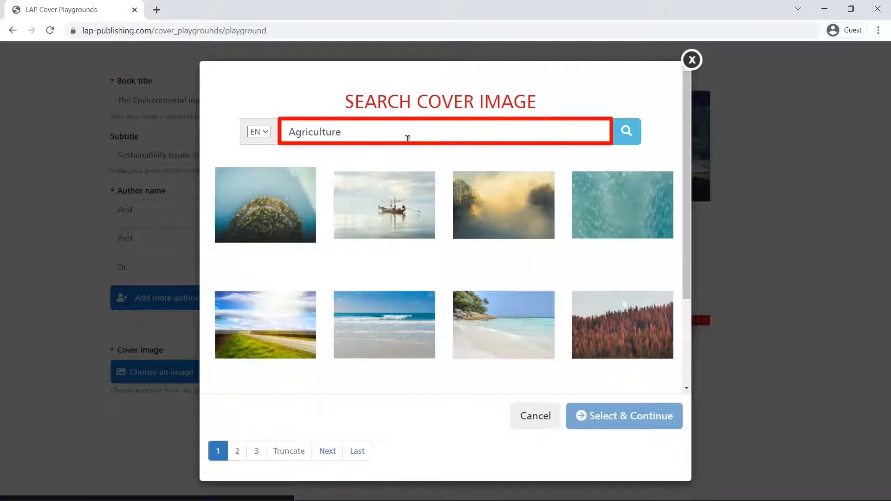
left_click(617, 142)
Choose the green terraced hillside picture with the small hut as the cover image.
scroll(557, 204, "down", 3)
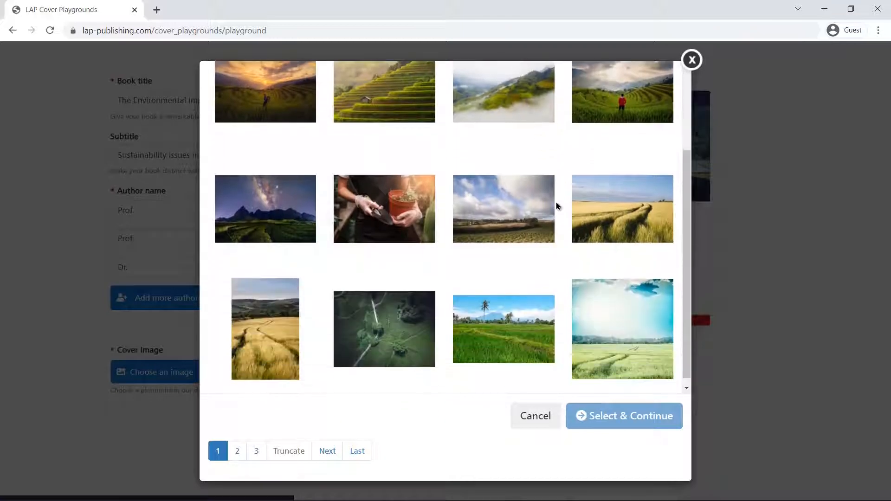
scroll(557, 205, "up", 3)
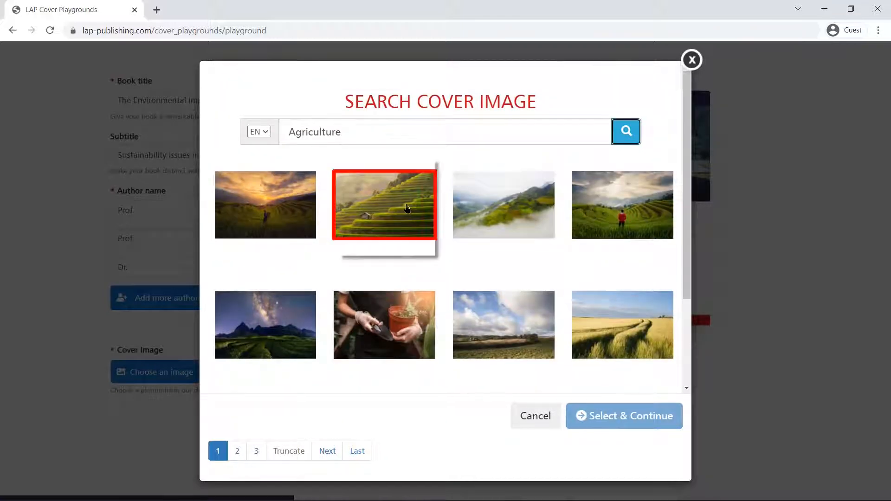
left_click(407, 208)
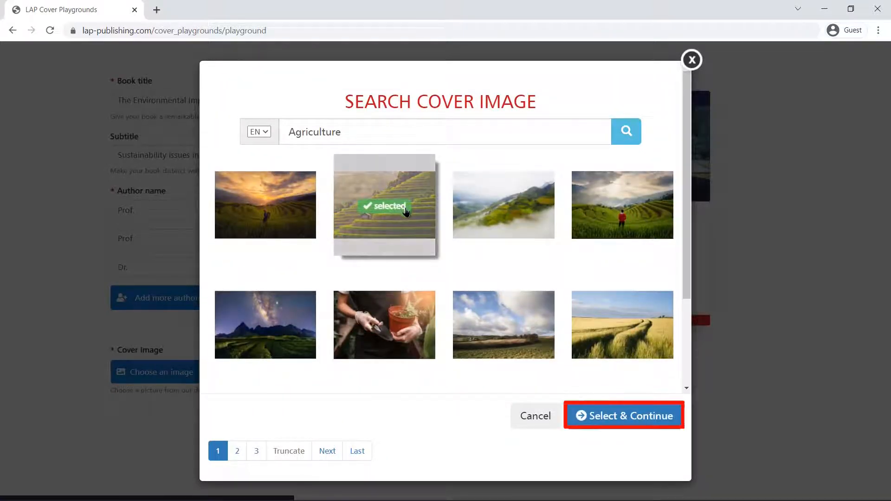
left_click(597, 414)
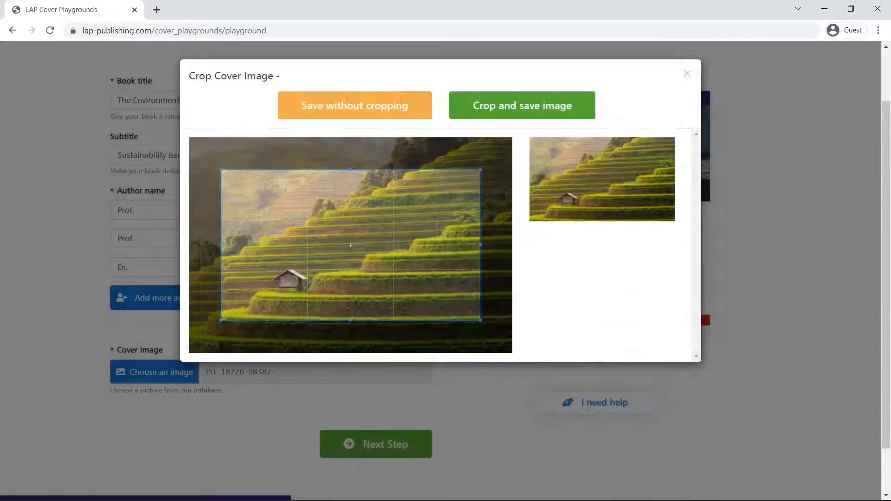
Crop the cover image to a smaller area framing the hut and the terraces around it, and save the crop.
left_click_drag(440, 292, 431, 309)
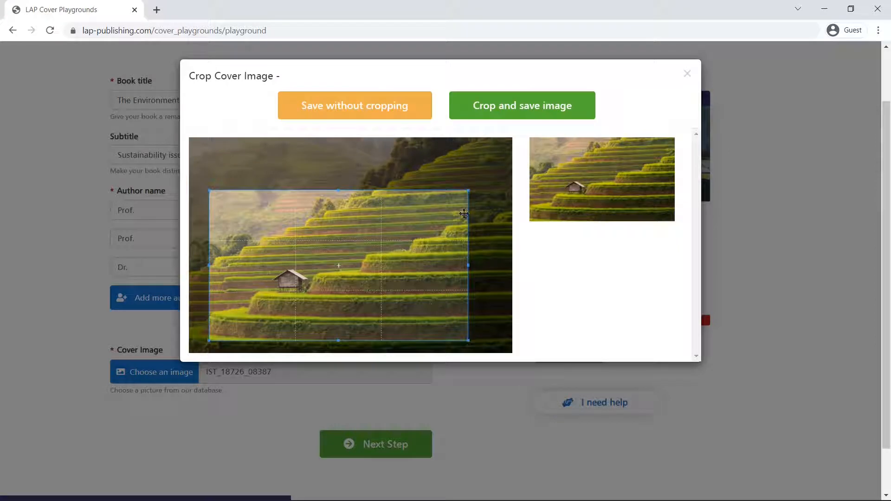
left_click_drag(467, 191, 355, 257)
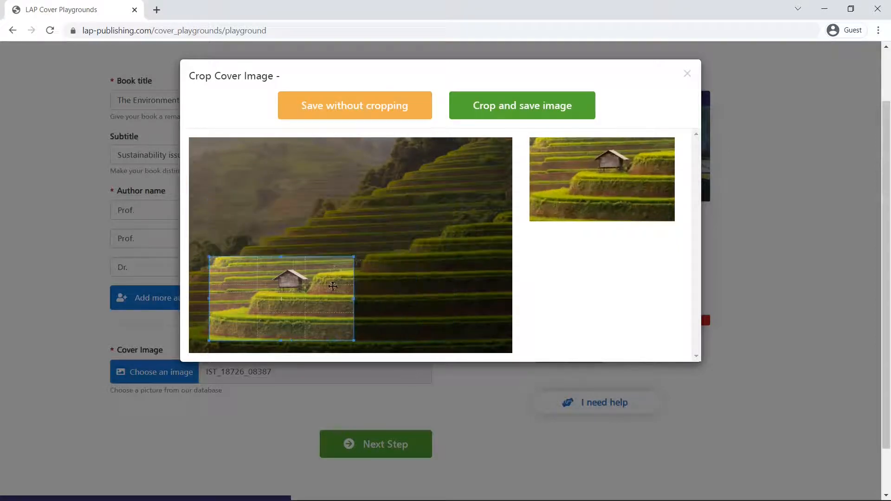
left_click_drag(333, 286, 342, 265)
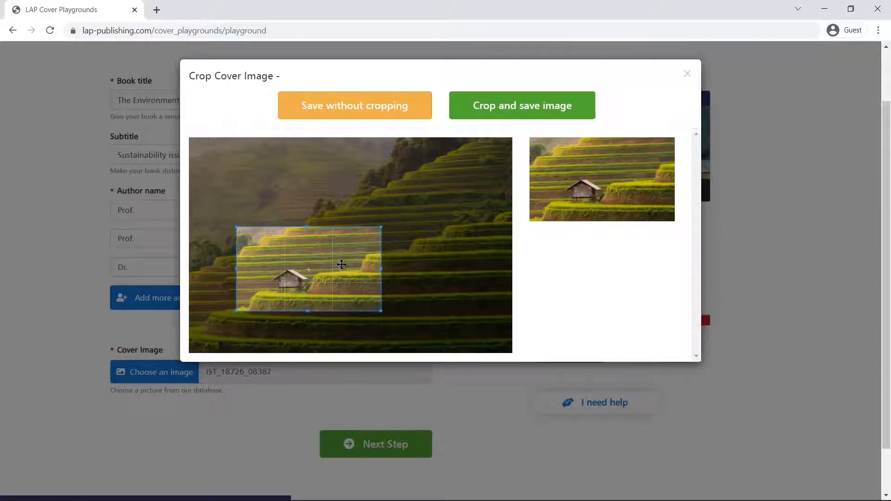
left_click(525, 110)
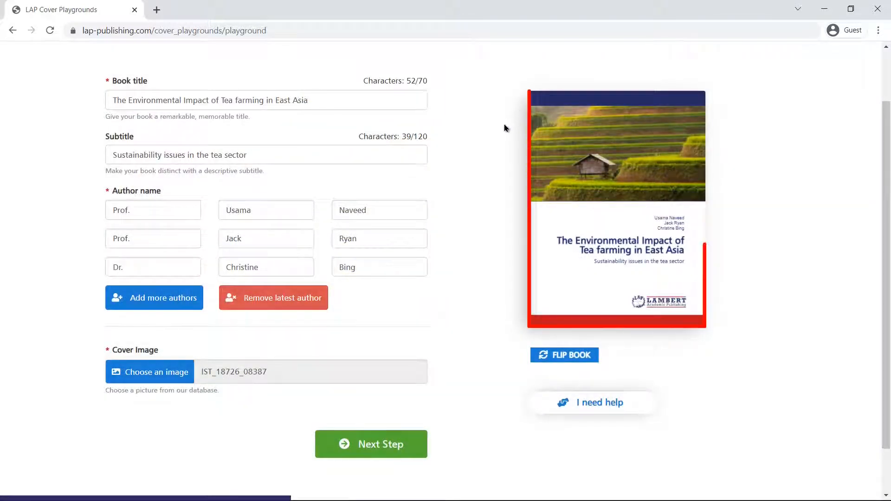
Continue to the back cover and enter the summary paragraph beginning "The tea industry is a main source of income and export revenues".
middle_click(476, 148)
scroll(475, 176, "down", 1)
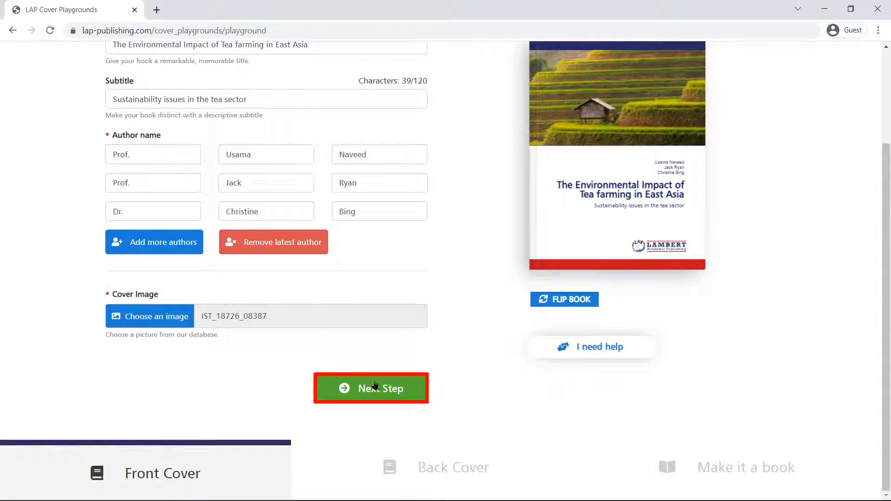
left_click(375, 384)
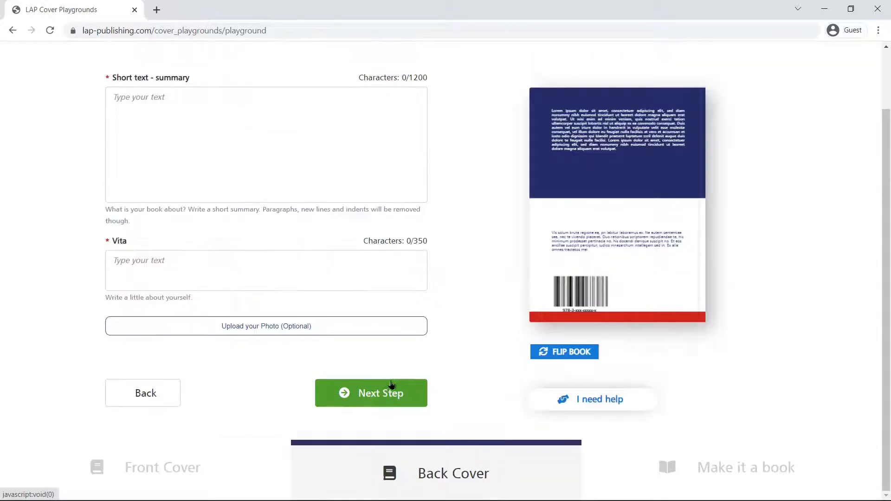
middle_click(466, 360)
scroll(466, 325, "up", 2)
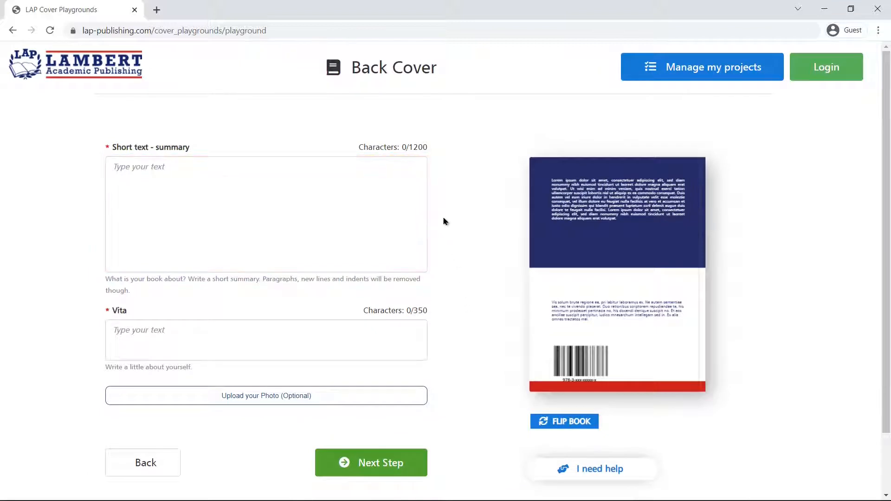
type("The tea industry is a main source of income and export revenues for emerging economies and, as a labor-intensive sector, it can provide green jobs, especially in remote and economically disadvantaged areas. But, in most tea-growing countries, farmers and pluckers remain marginalized and poor. COVID-19 is also taking a toll on the industry, with many tea-producing areas seeing falls in output and demand.")
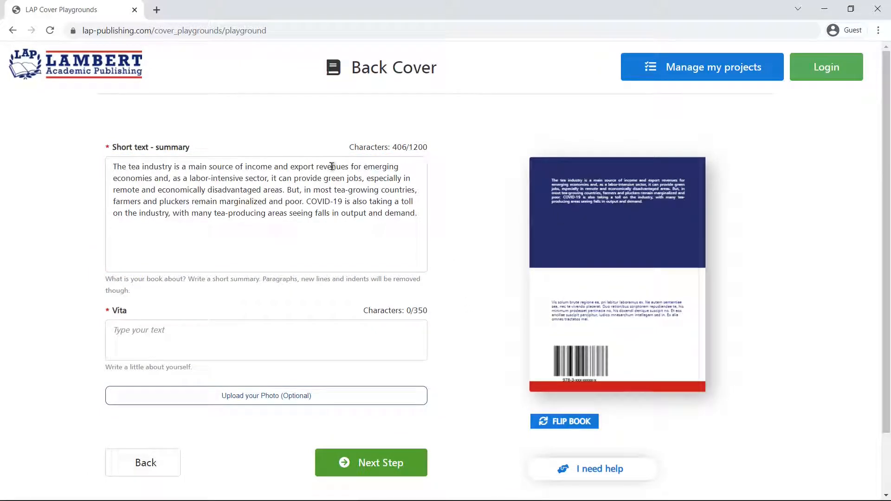
Make the words "export revenues" and "marginalized" bold in the short summary text.
left_click_drag(291, 167, 349, 169)
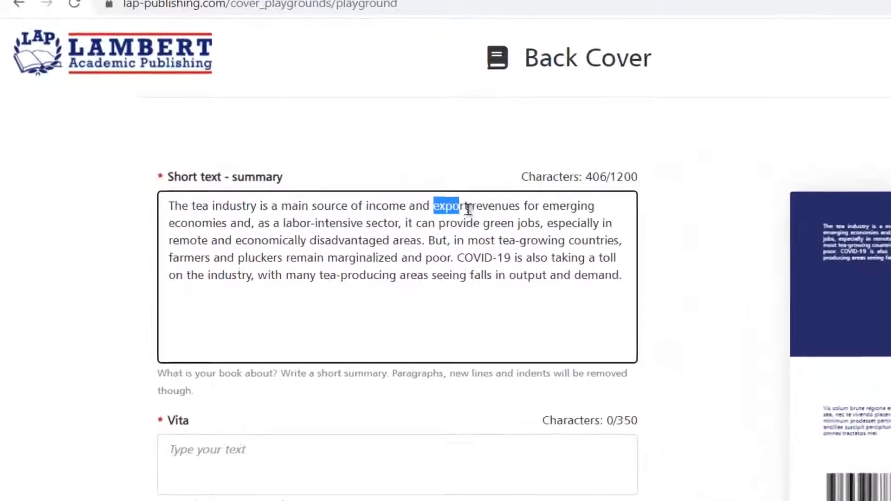
left_click_drag(667, 244, 667, 245)
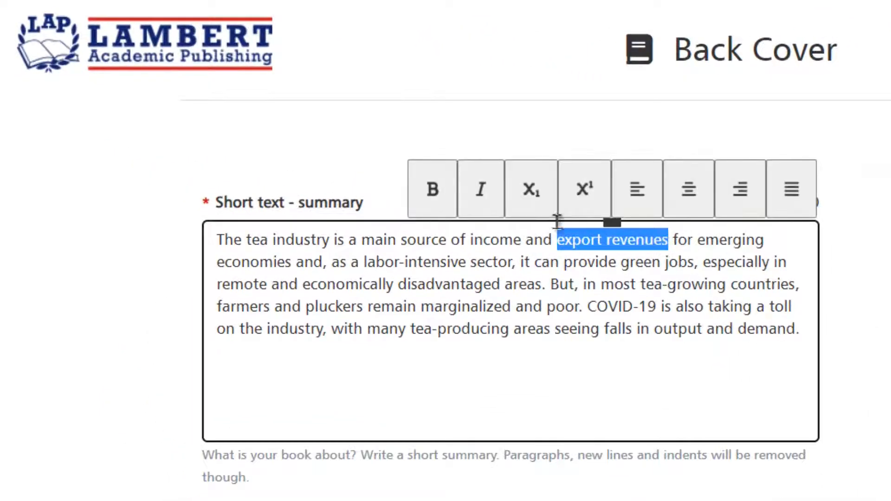
left_click(446, 192)
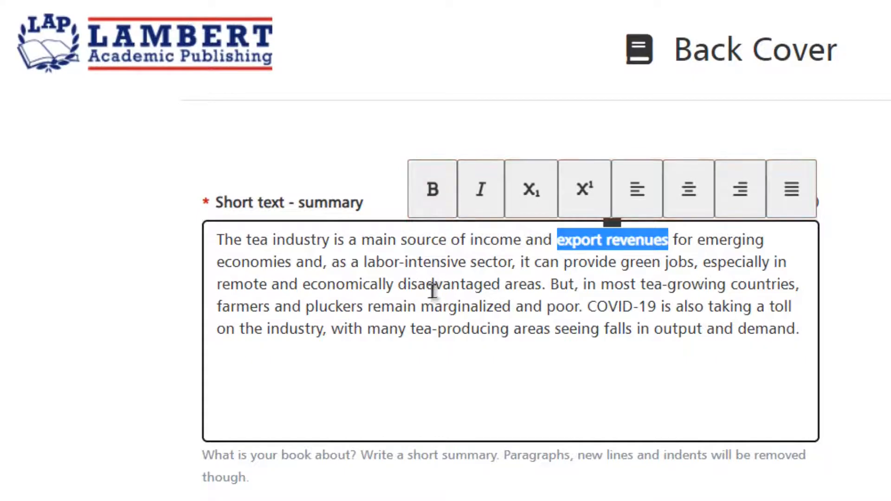
left_click_drag(422, 307, 511, 307)
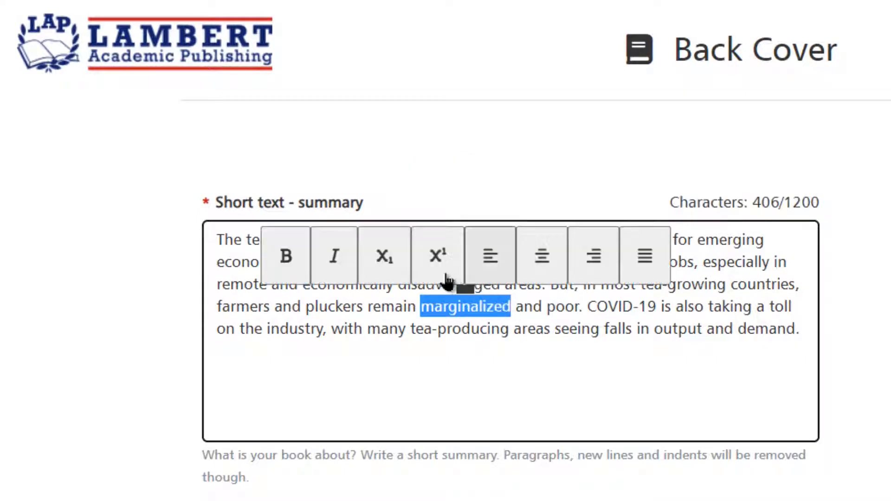
left_click(295, 255)
left_click(826, 322)
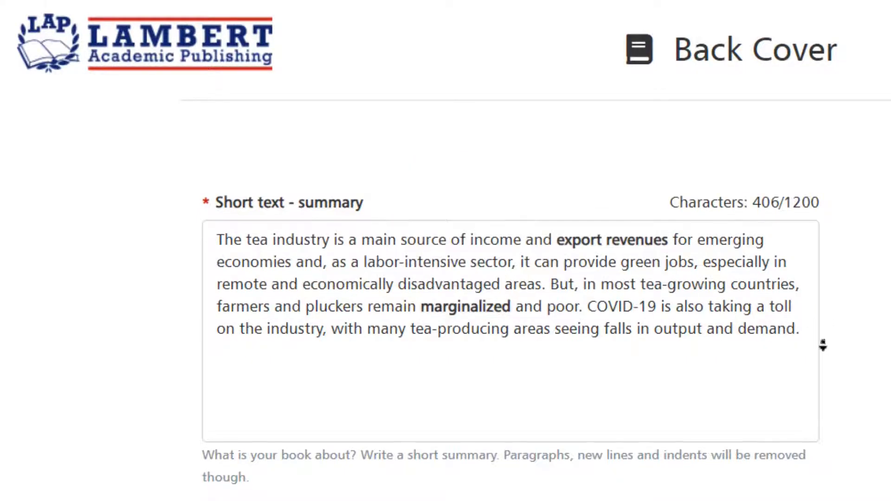
Upload Photograph.jpg from the Files folder as the author photo on the back cover.
scroll(823, 345, "down", 3)
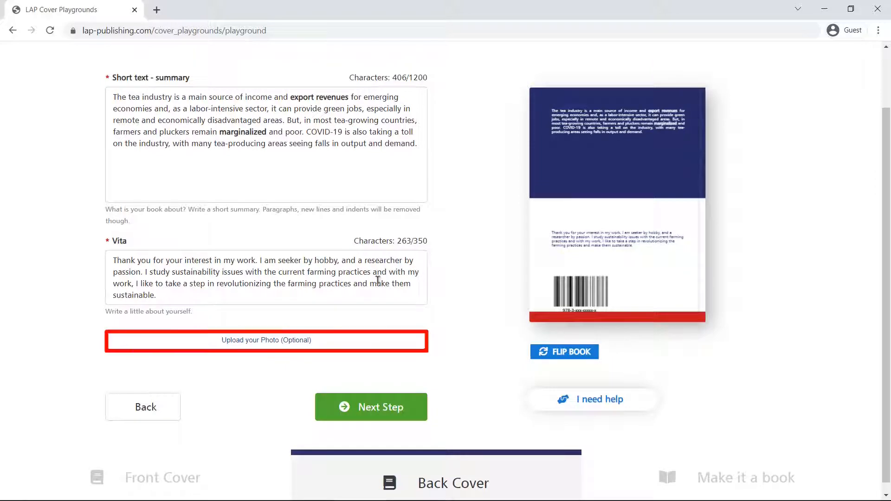
left_click(250, 340)
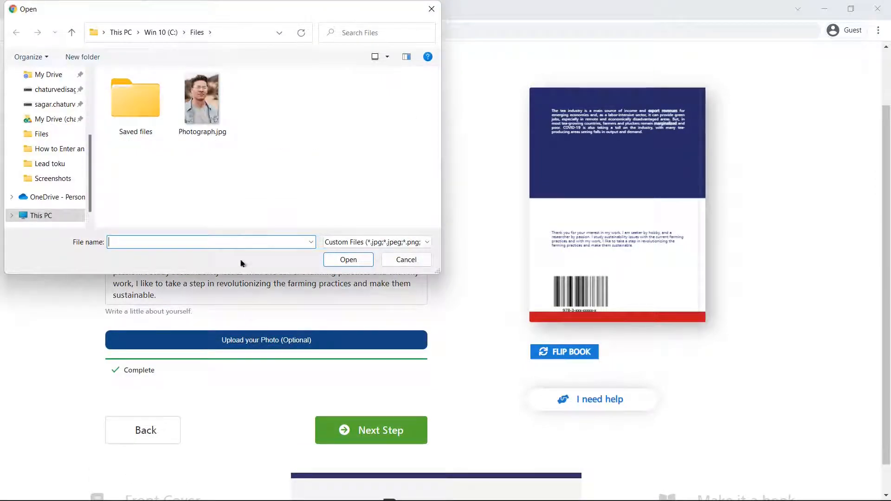
left_click(215, 128)
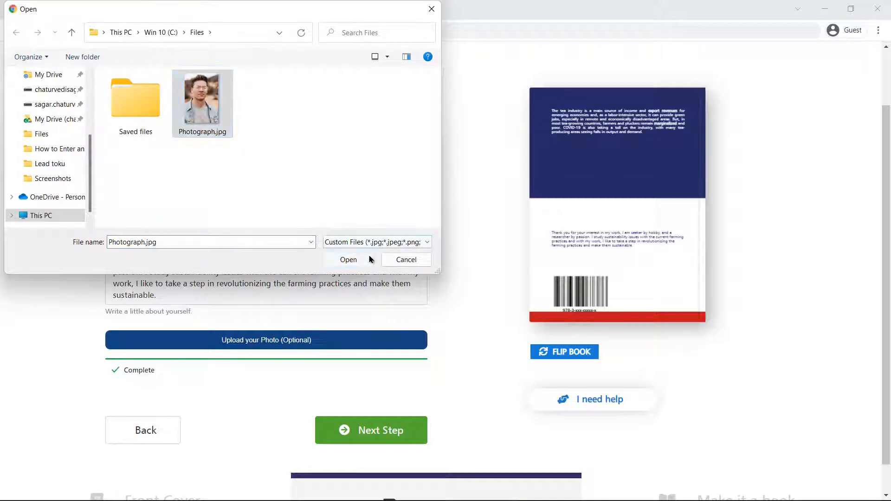
left_click(367, 259)
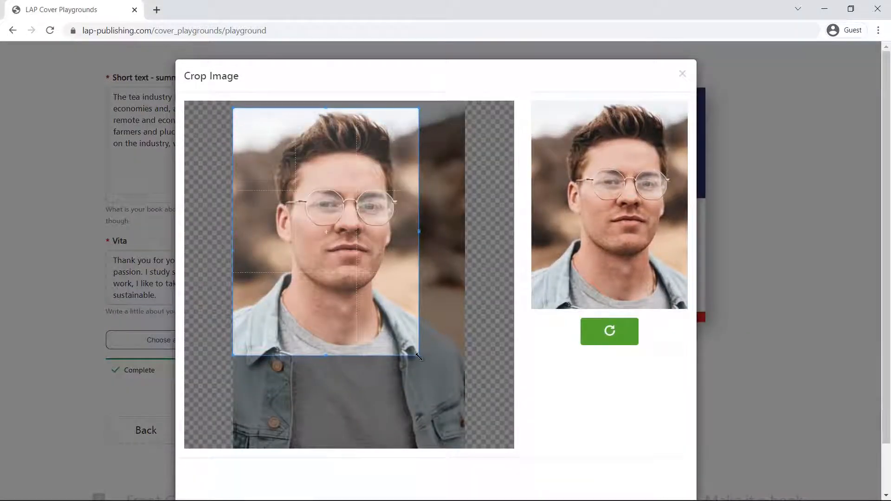
Enlarge the author photo's crop frame to nearly the full picture width, save it, and continue to the Make it a book stage.
left_click_drag(419, 356, 463, 414)
left_click_drag(432, 379, 433, 382)
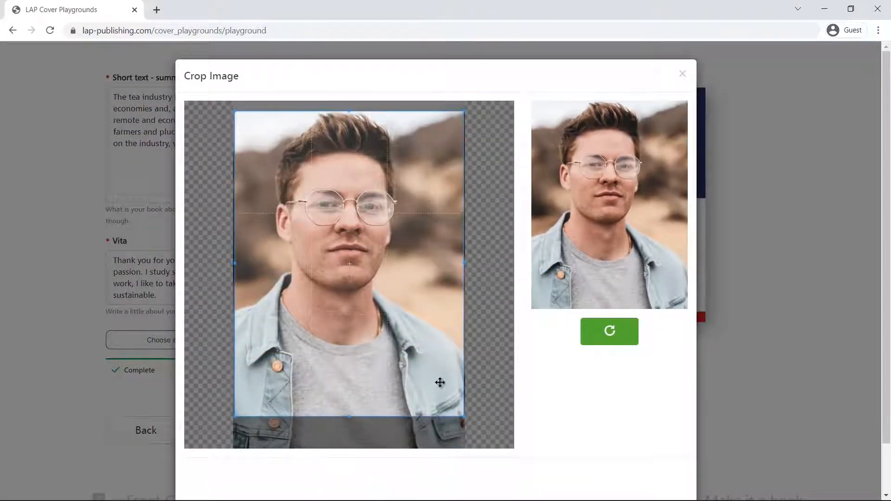
scroll(520, 380, "down", 1)
left_click(566, 455)
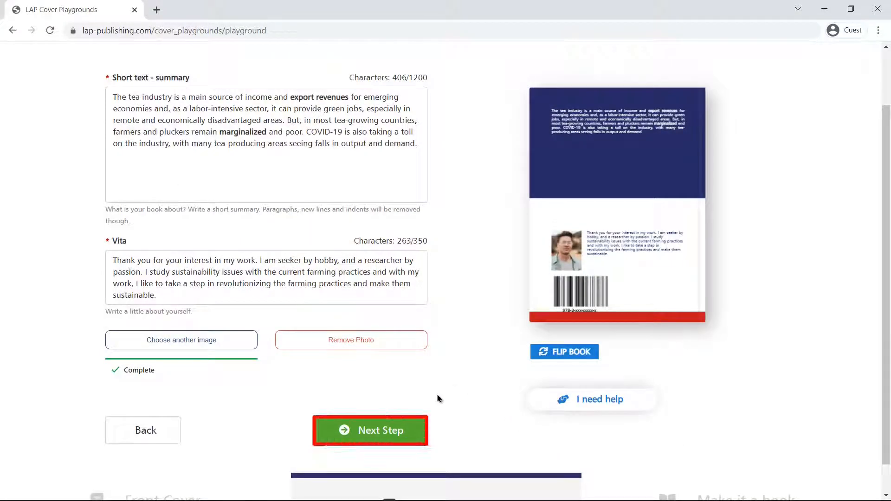
left_click(396, 430)
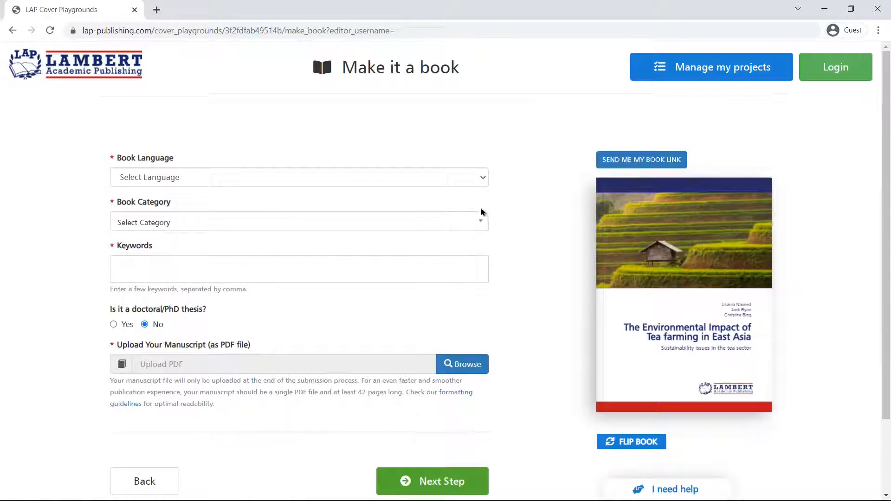
Set the book language to English, the category to Agriculture, horticulture, forestry, fishery, nutrition, and the keywords to tea, farming, sustainable, east, asia.
left_click(453, 178)
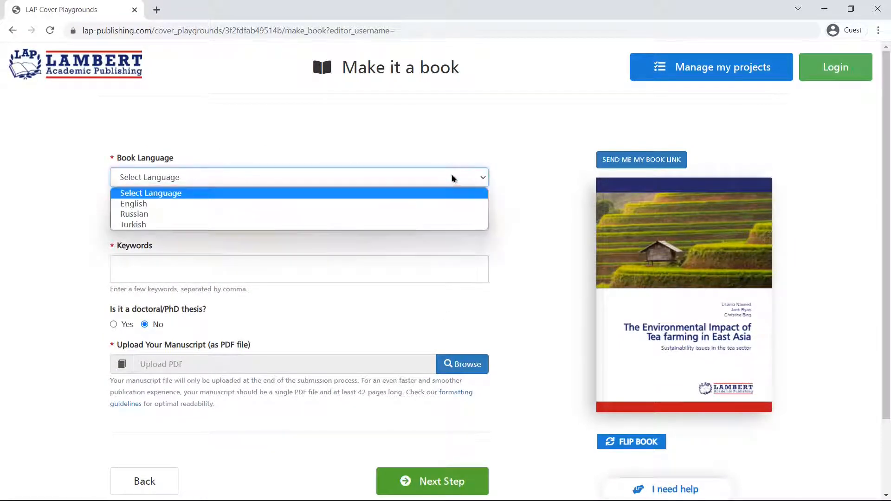
left_click(419, 204)
left_click(453, 222)
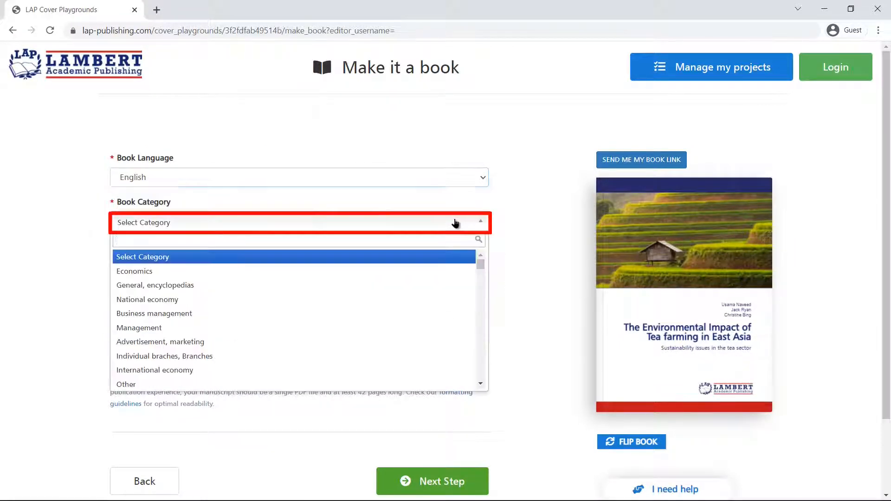
type("Agricul")
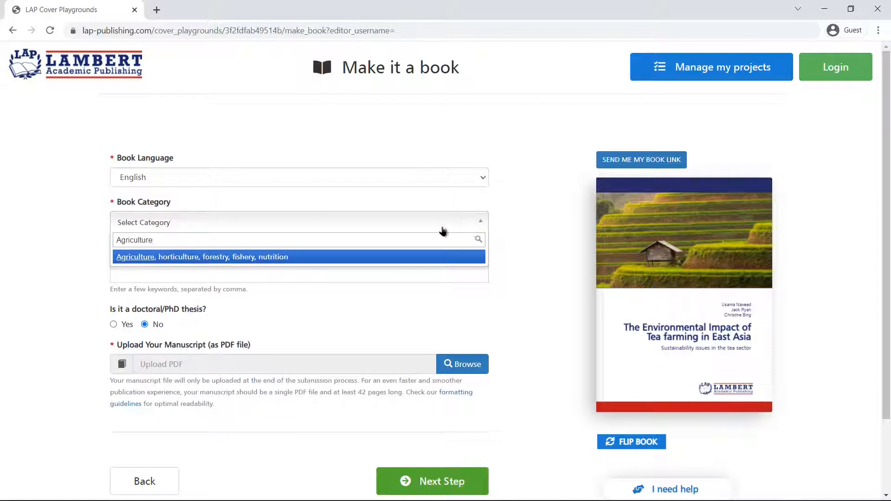
type("ture")
left_click(390, 259)
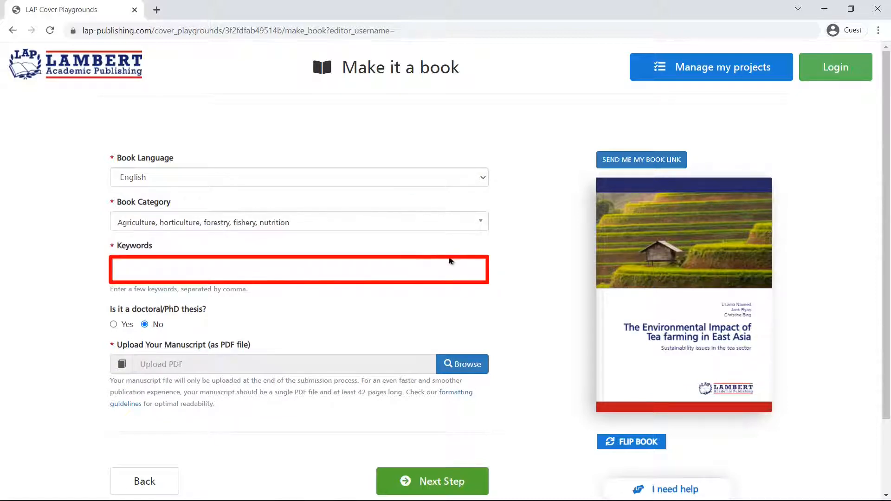
type("tea, farming, sustainable, east, asia")
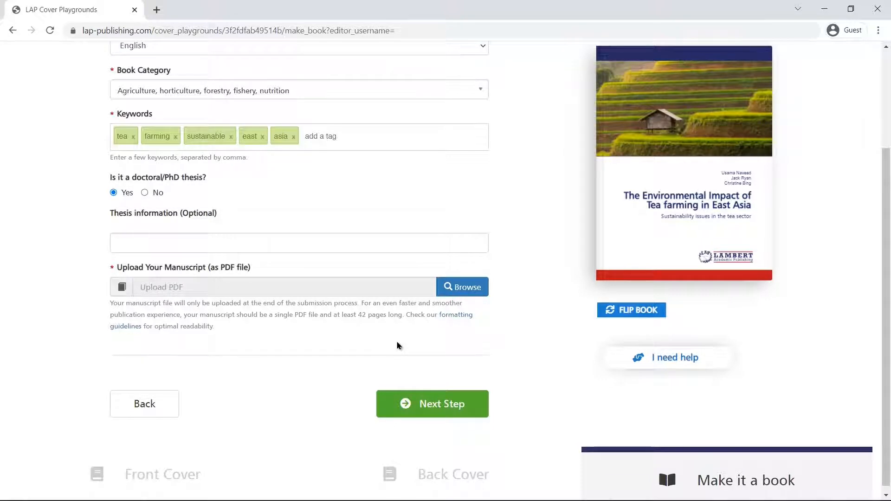
Attach the manuscript from the Dissertation folder, using Garter Thesis.pdf as the PDF version and Garter Thesis.docx as the additional DOCX version.
left_click(446, 295)
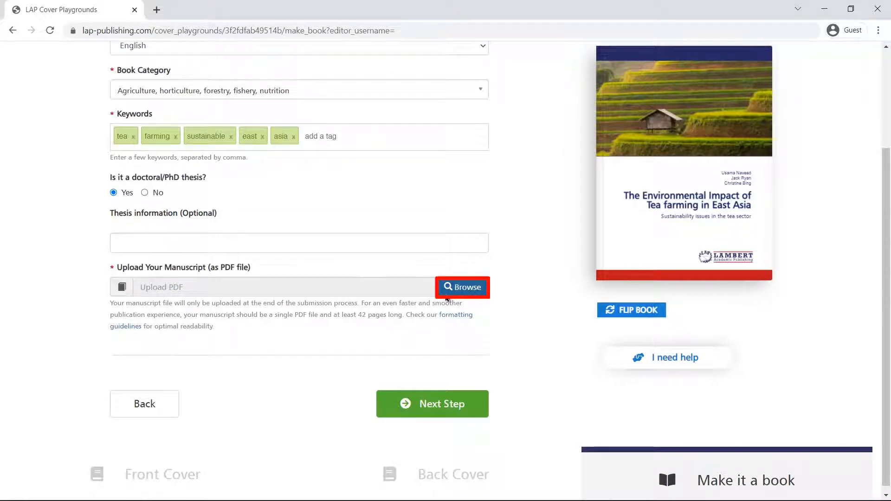
left_click(150, 95)
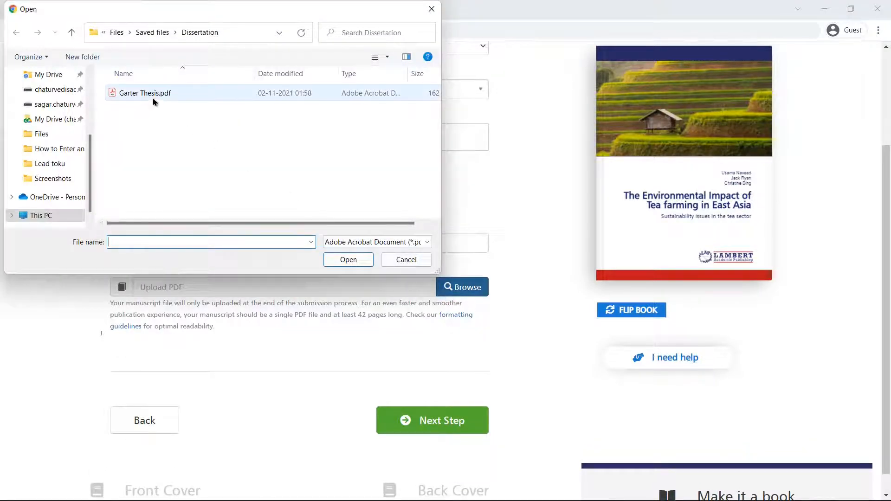
left_click(364, 258)
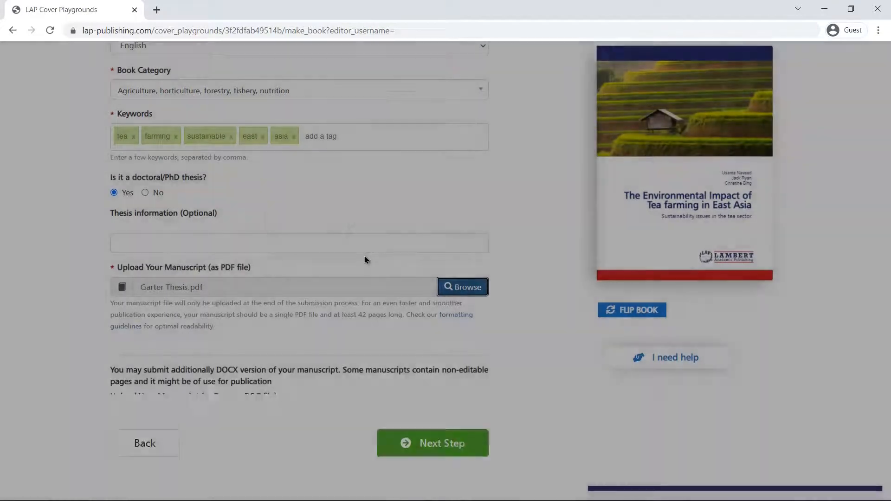
scroll(517, 279, "down", 2)
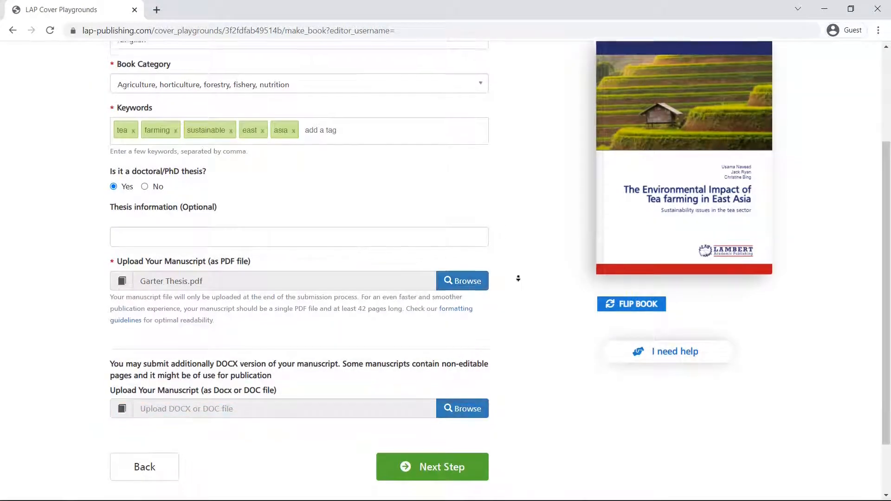
left_click(462, 338)
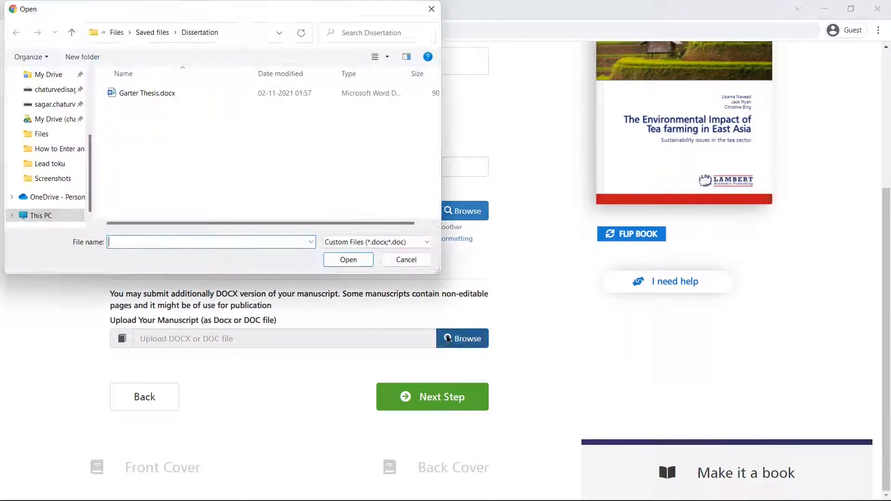
left_click(129, 94)
left_click(346, 260)
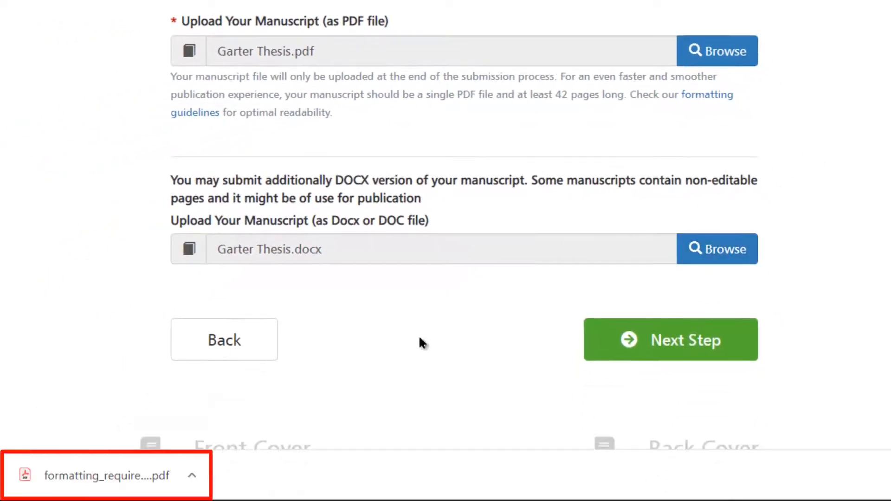
Open the downloaded formatting requirements PDF, read its general requirements and additional information on creating the PDF, and close it.
left_click(139, 474)
scroll(274, 275, "down", 3)
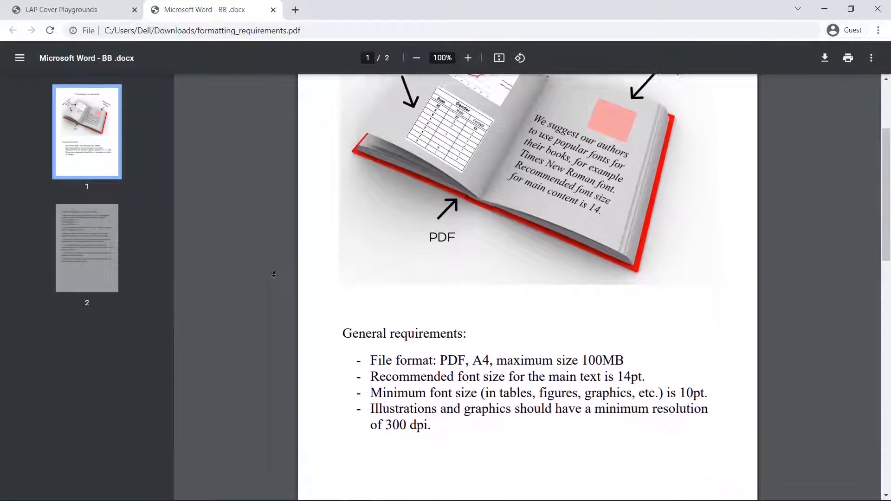
scroll(273, 275, "down", 6)
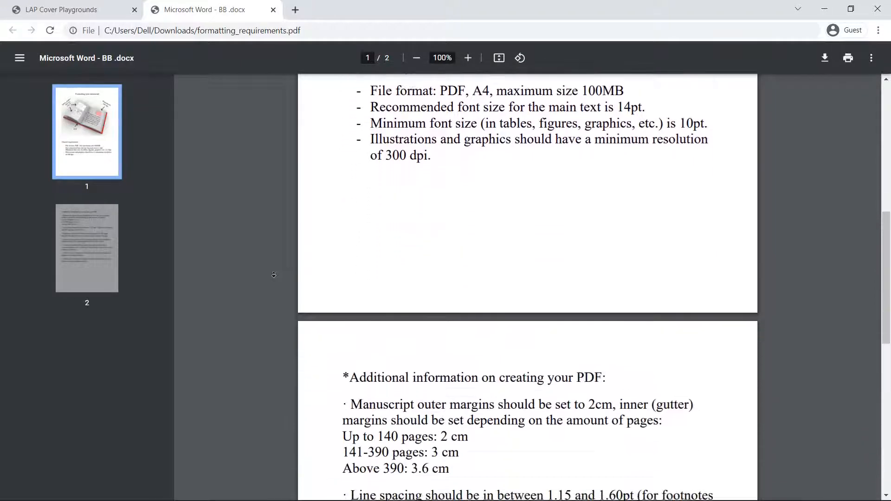
scroll(274, 275, "down", 3)
scroll(274, 275, "down", 6)
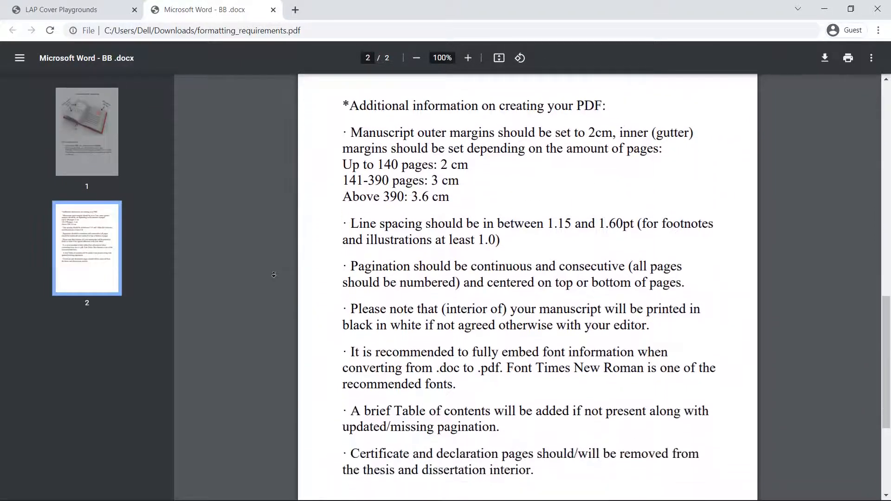
key("ctrl+w")
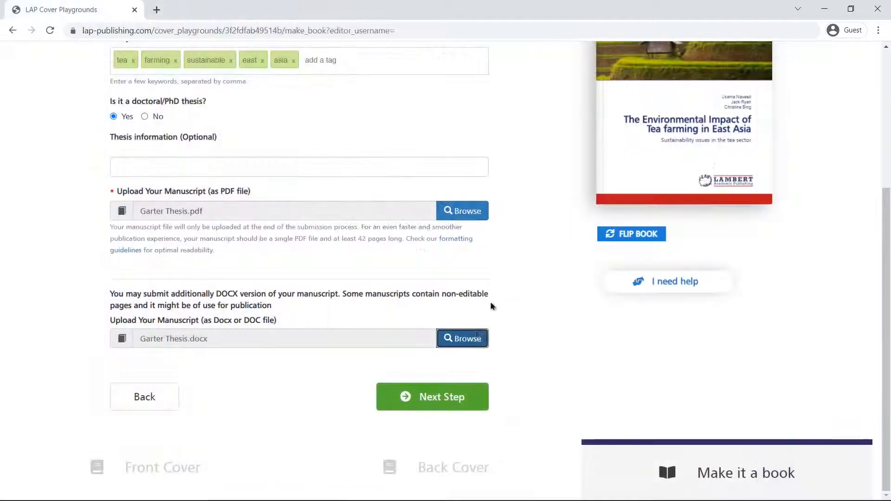
Continue to the Your Details stage, complete the author's personal and contact details, accept the terms and conditions, and submit the book for publishing.
left_click(444, 395)
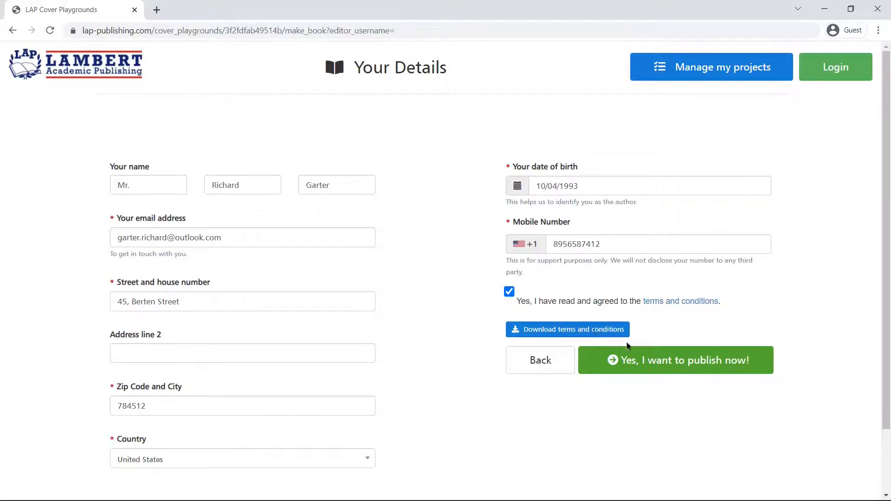
left_click(688, 365)
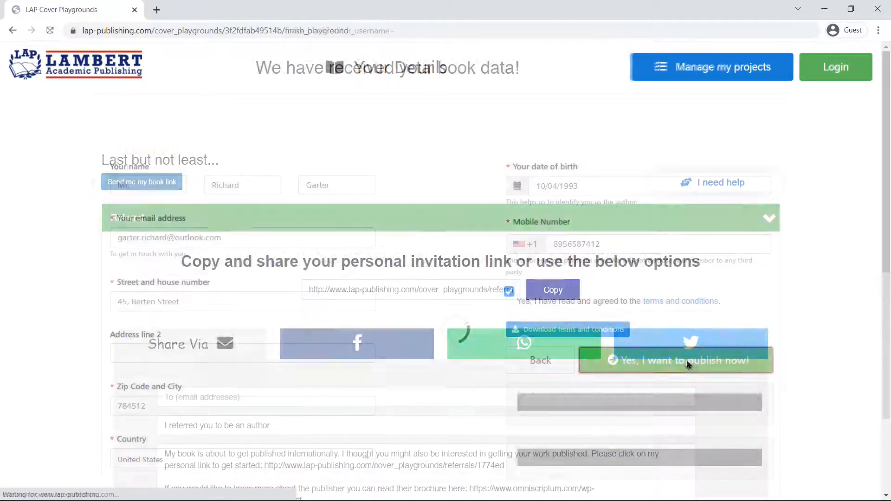